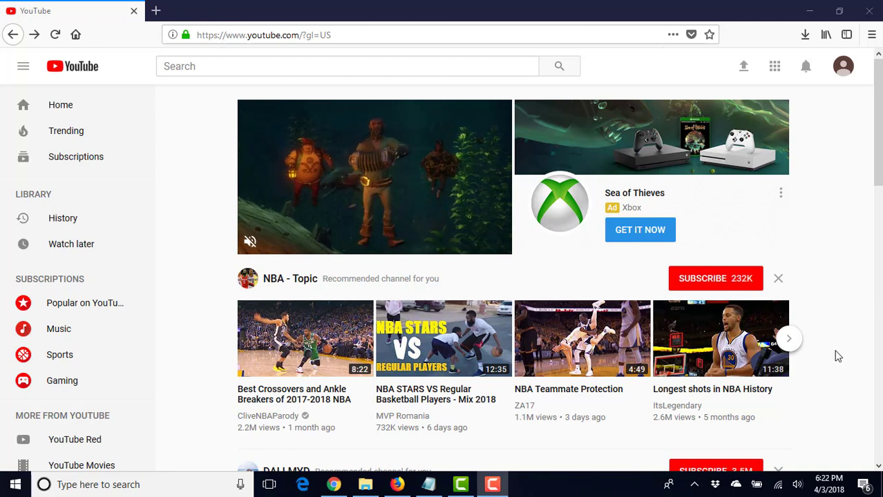
# Step: Go to My channel from the account menu to start creating the dental practice's channel
pyautogui.click(844, 67)
pyautogui.click(742, 148)
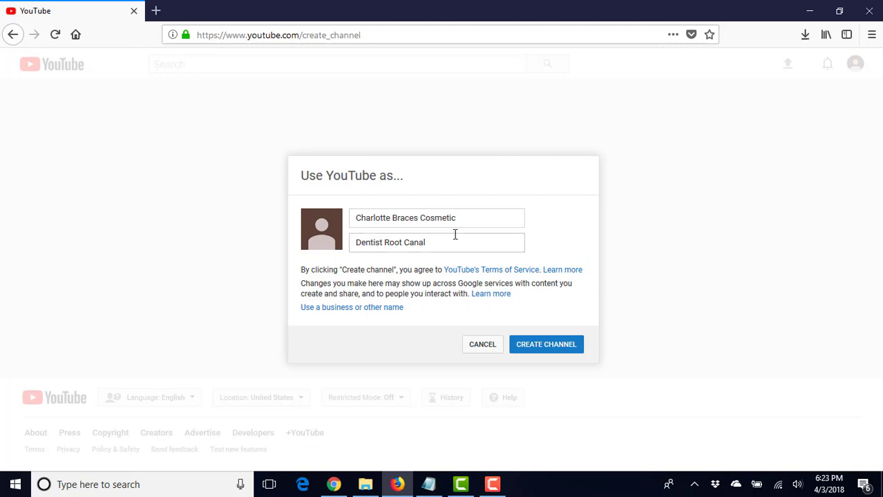
# Step: Create the channel, then open its Status and Features page in Creator Studio
pyautogui.click(540, 349)
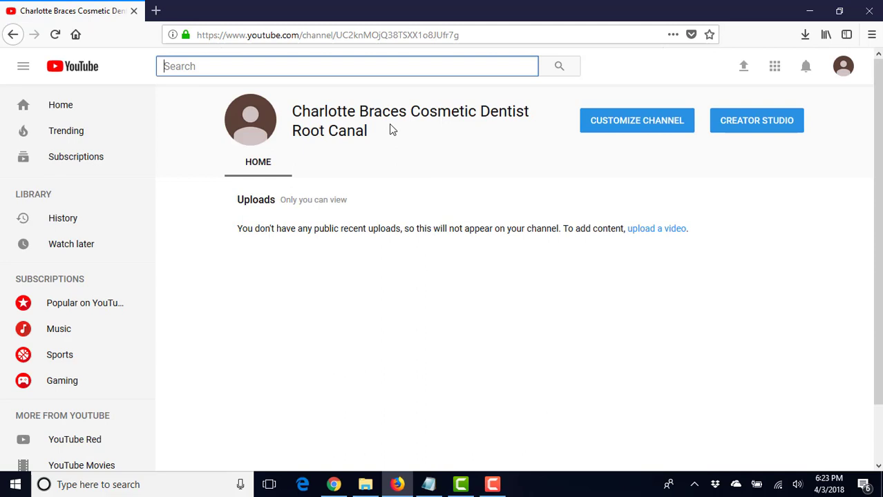
pyautogui.click(755, 127)
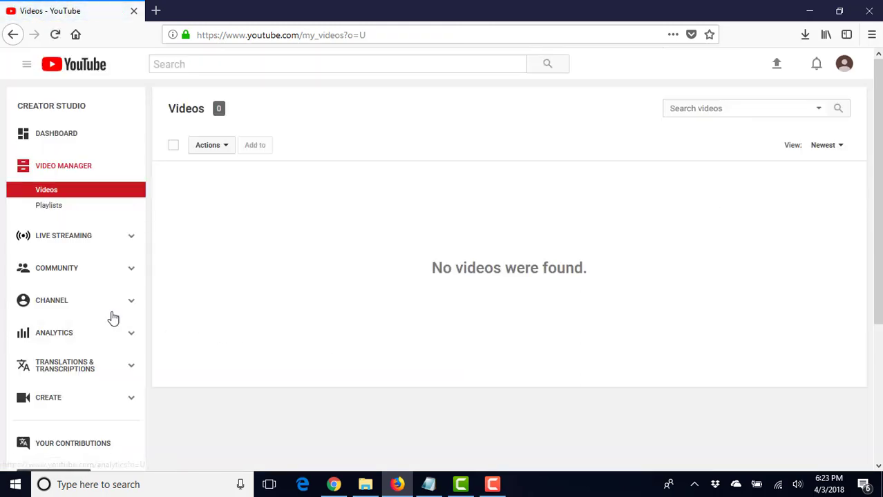
pyautogui.click(69, 305)
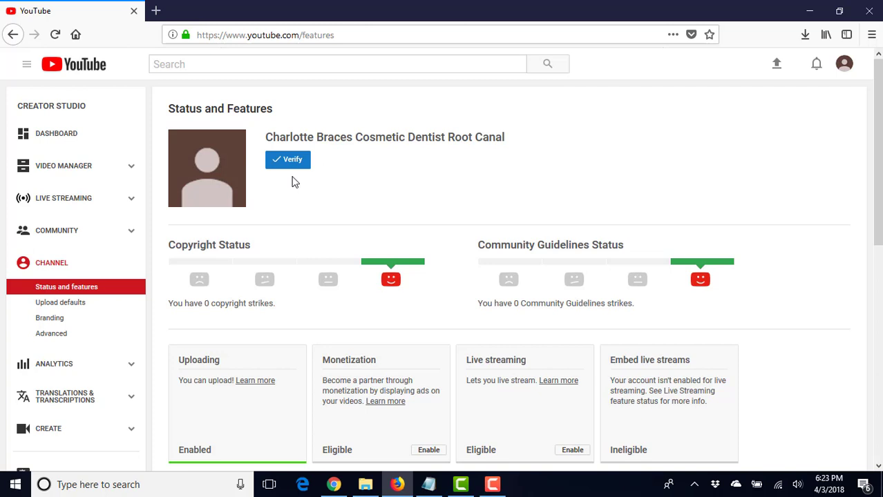
# Step: Verify the account by automated voice call, entering the phone number and the 6-digit code
pyautogui.click(291, 163)
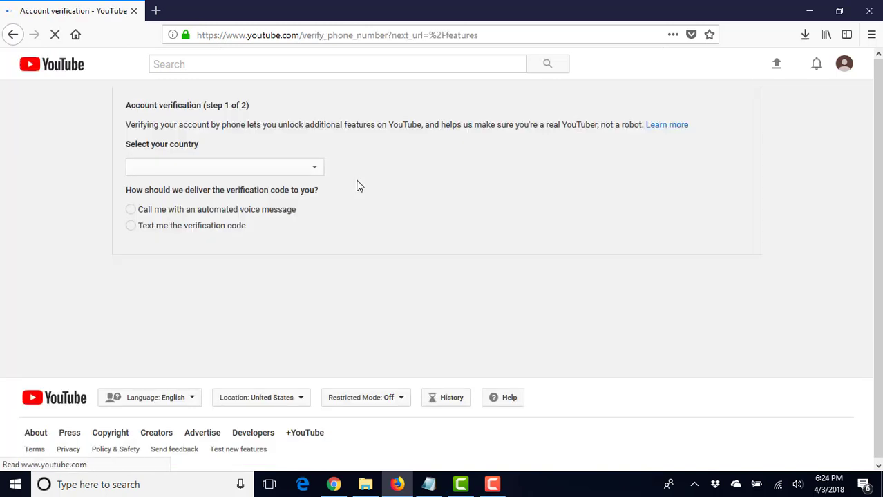
pyautogui.click(216, 211)
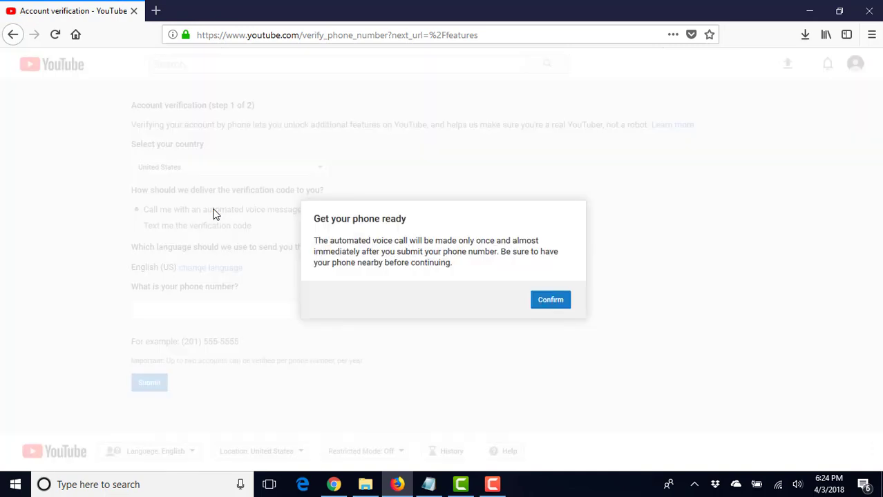
pyautogui.click(543, 302)
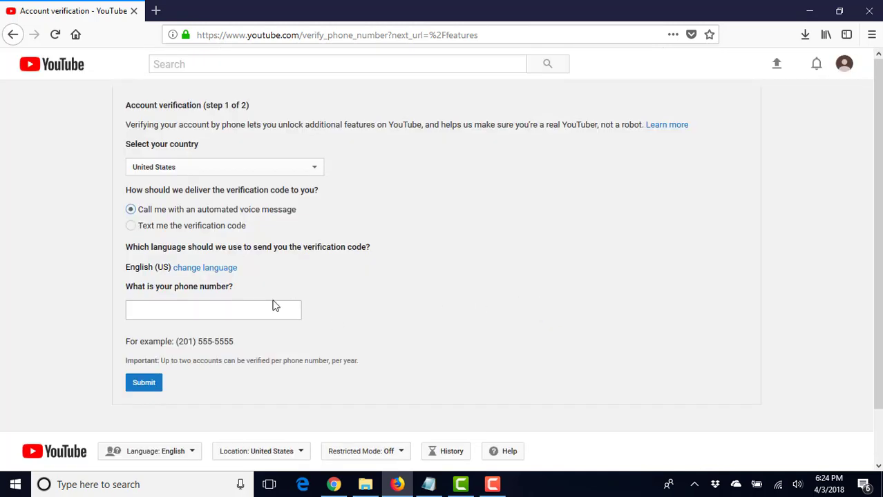
pyautogui.click(268, 306)
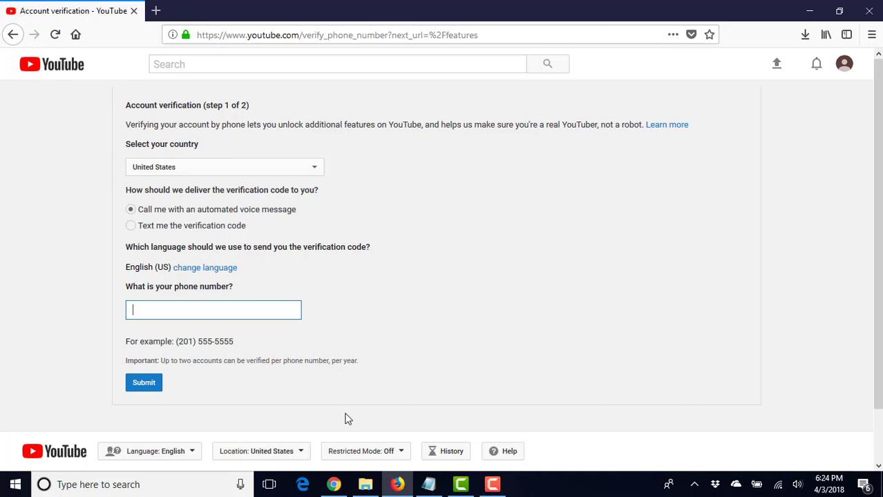
pyautogui.click(493, 489)
pyautogui.click(821, 424)
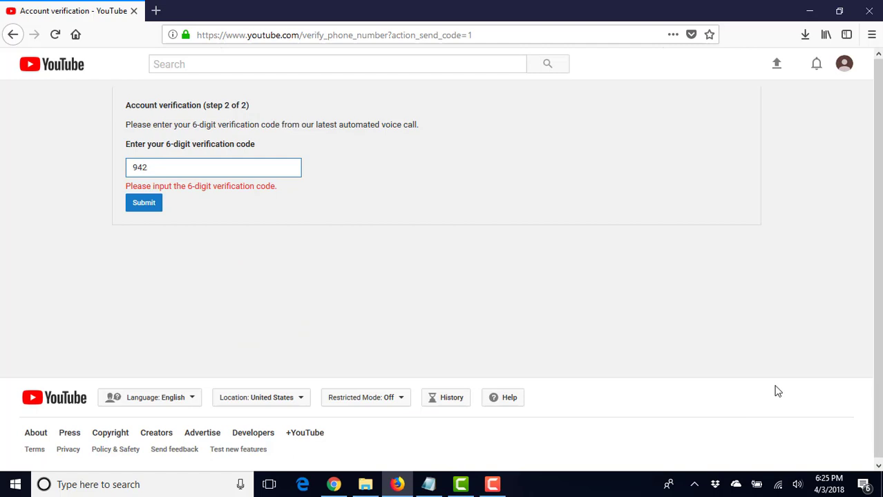
pyautogui.write('170')
pyautogui.click(141, 204)
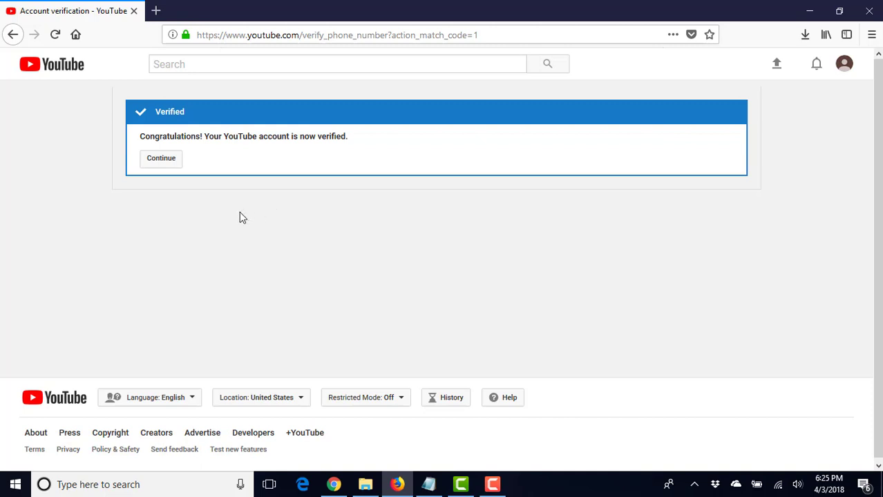
# Step: Return to Status and Features and review the Verified status and enabled features
pyautogui.click(170, 164)
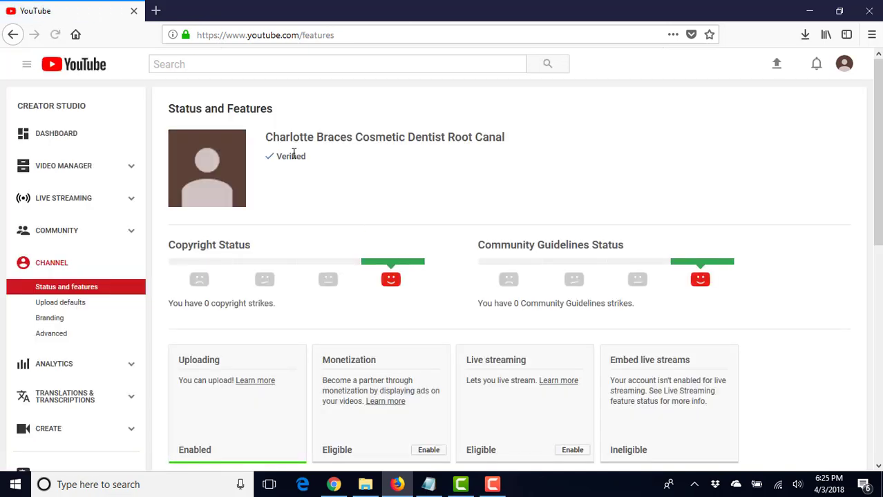
pyautogui.scroll(-3, 493, 324)
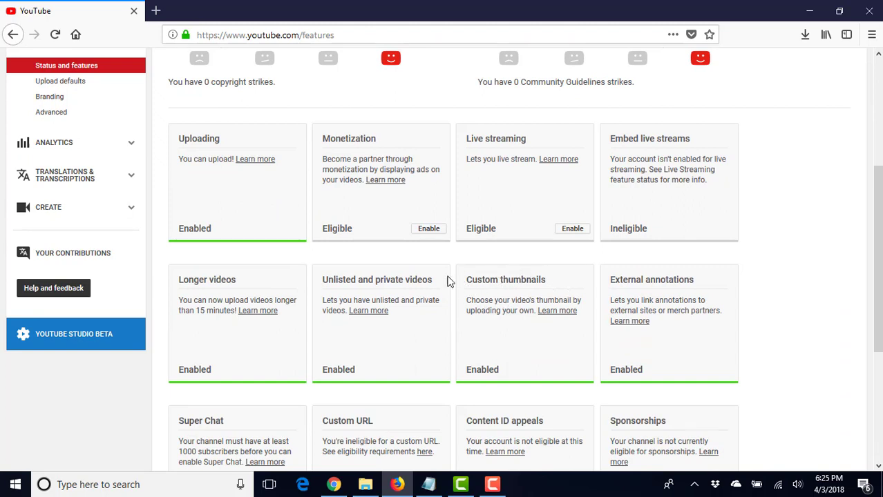
pyautogui.scroll(2, 514, 285)
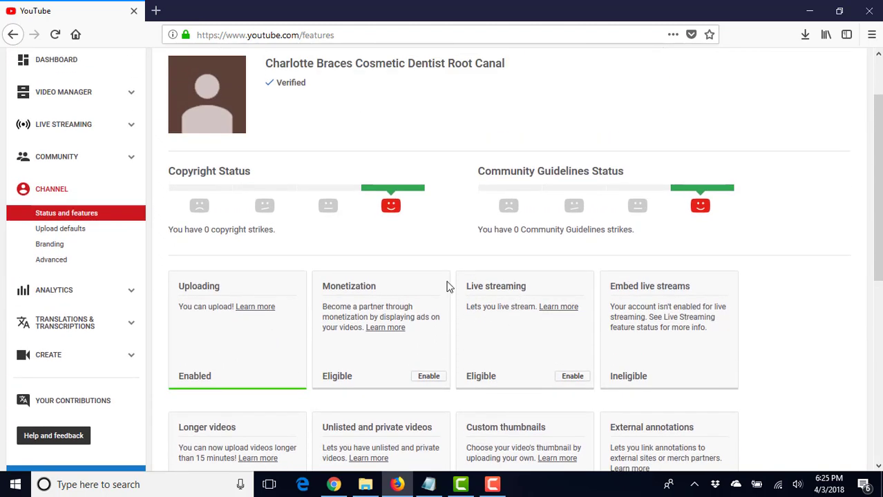
pyautogui.scroll(1, 440, 277)
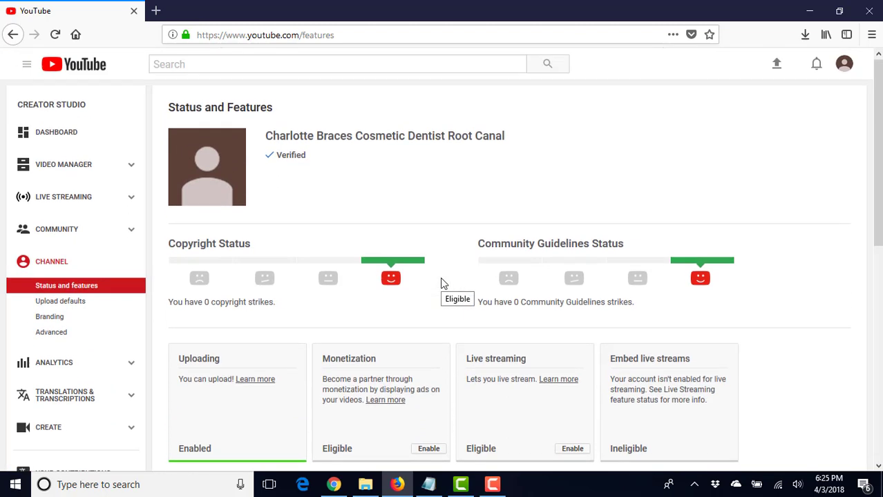
# Step: Open Advanced channel settings and look over the empty Channel keywords and Associated website fields
pyautogui.click(60, 340)
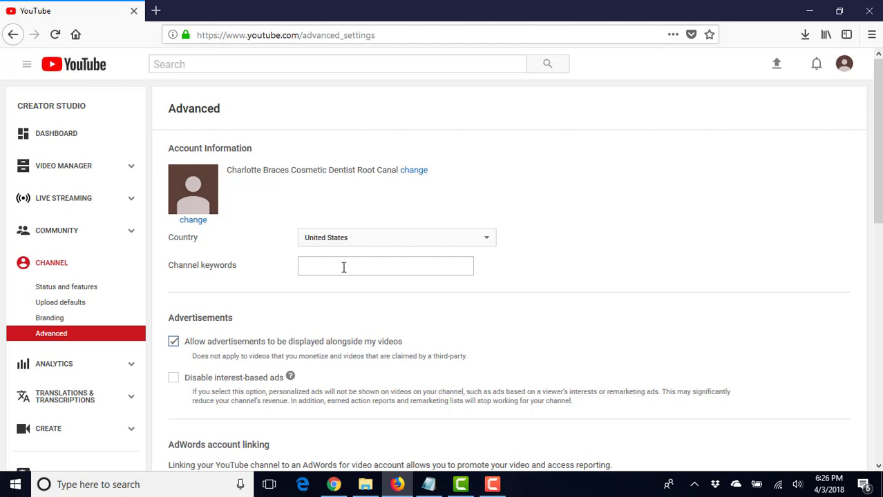
pyautogui.click(344, 268)
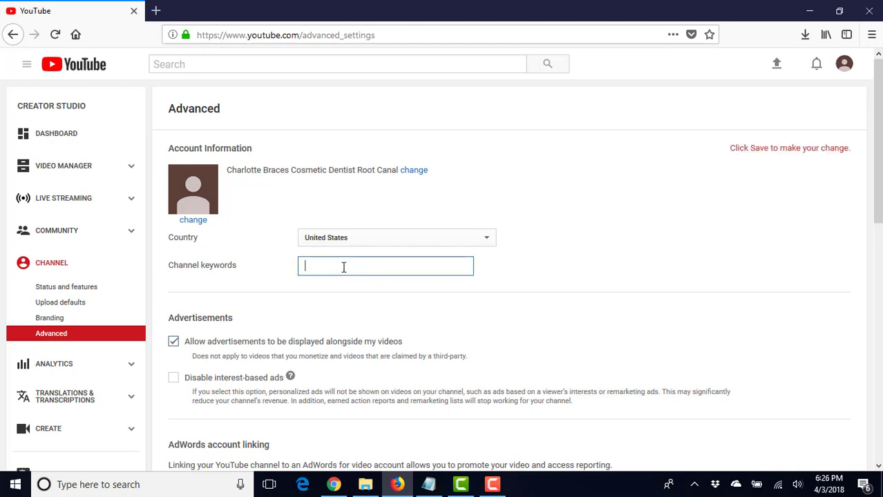
pyautogui.scroll(-5, 355, 290)
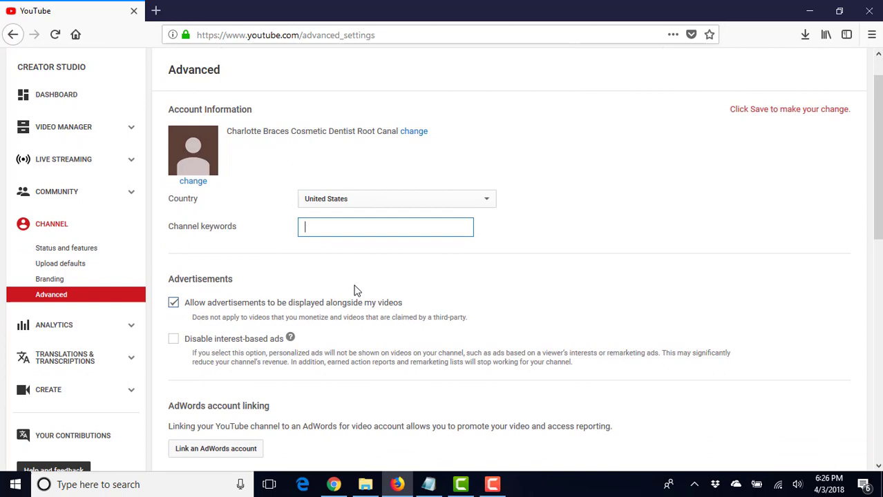
pyautogui.scroll(-2, 354, 291)
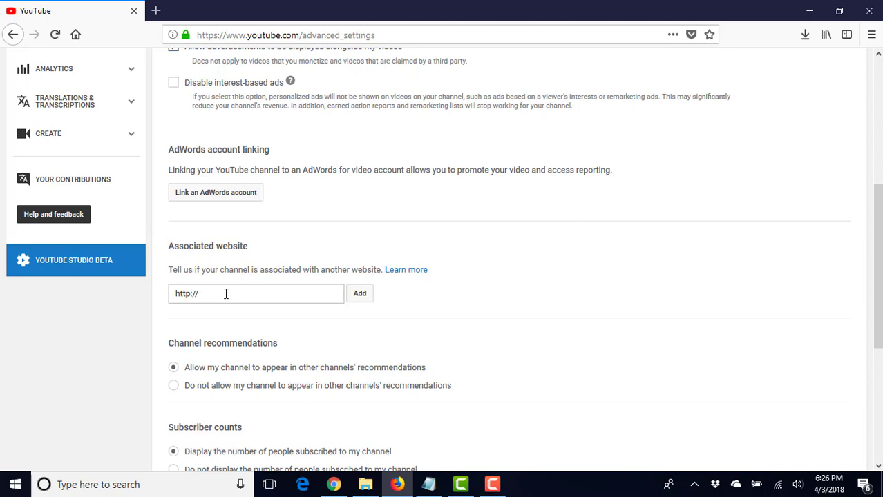
pyautogui.scroll(7, 226, 294)
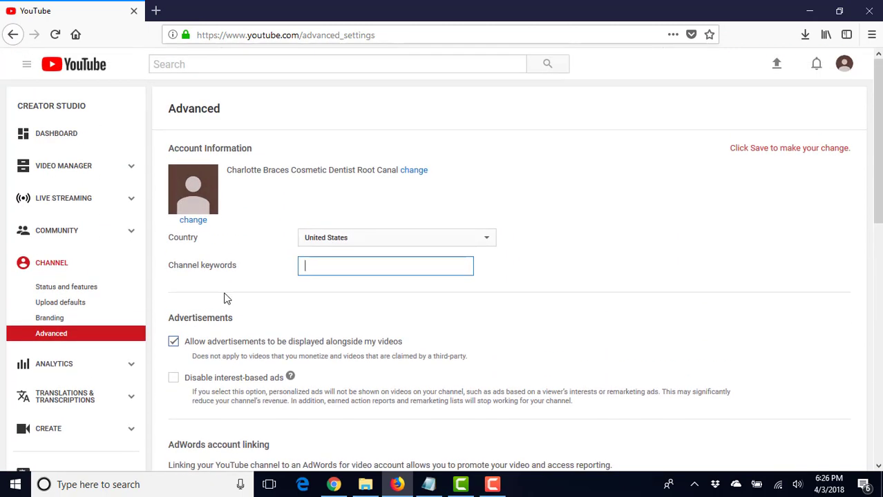
# Step: Open the My channel page in a new browser tab and switch to it
pyautogui.click(53, 266)
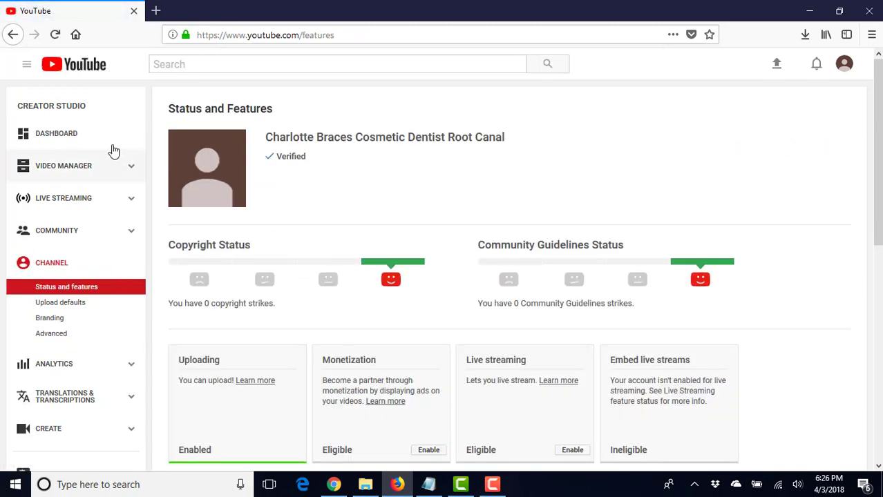
pyautogui.rightClick(49, 263)
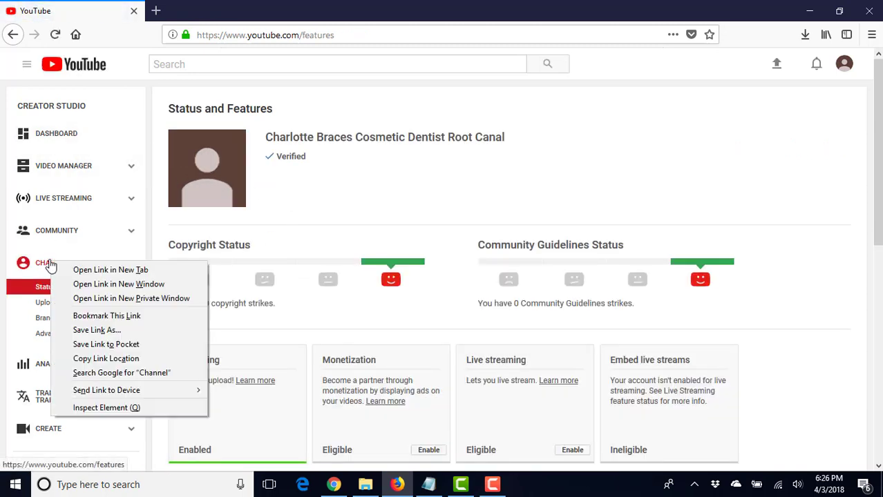
pyautogui.click(97, 270)
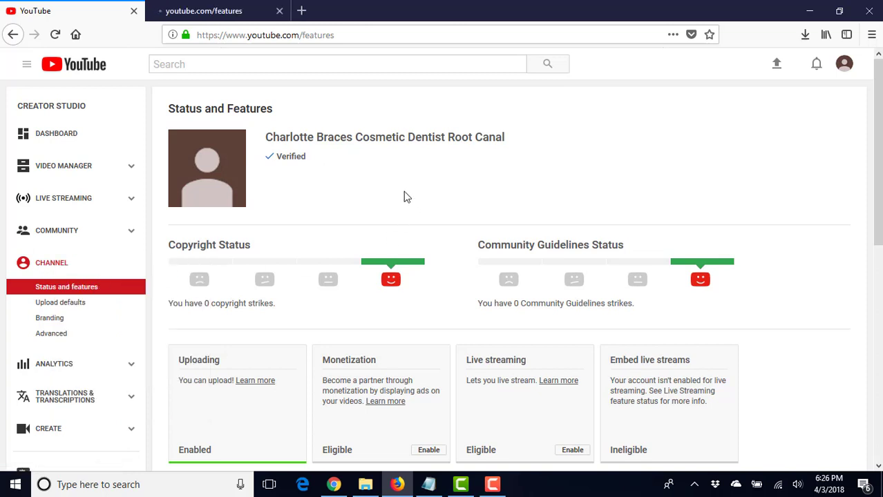
pyautogui.click(229, 13)
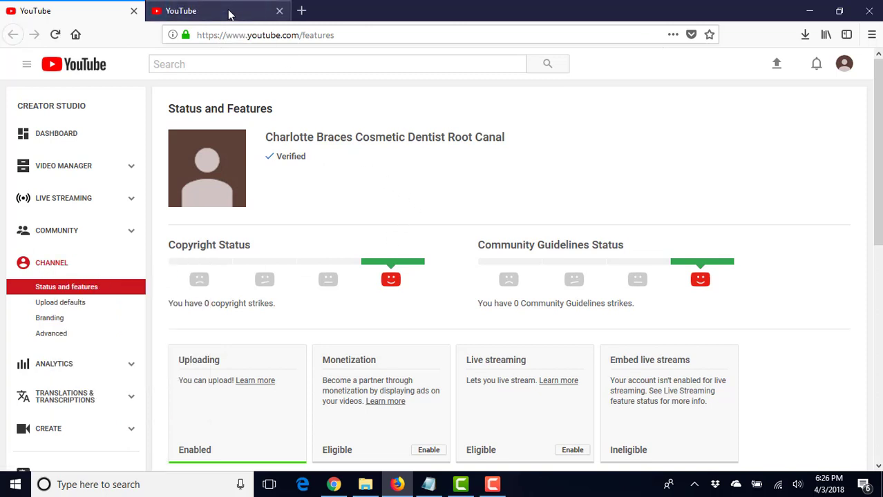
pyautogui.click(228, 13)
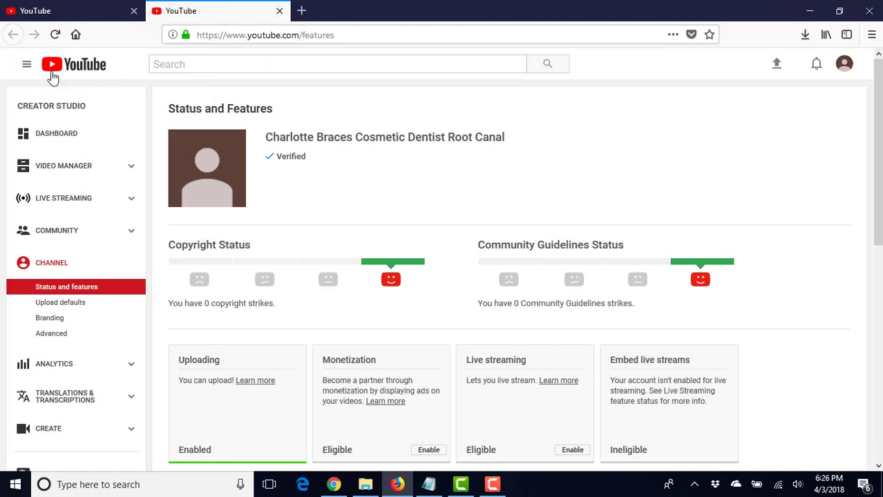
# Step: Open the channel home page from the guide menu in a new tab and copy its URL
pyautogui.click(25, 66)
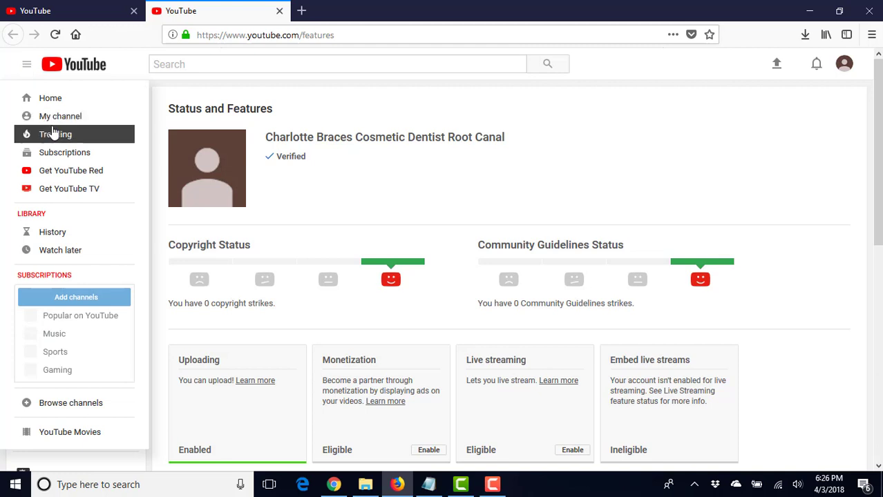
pyautogui.rightClick(77, 123)
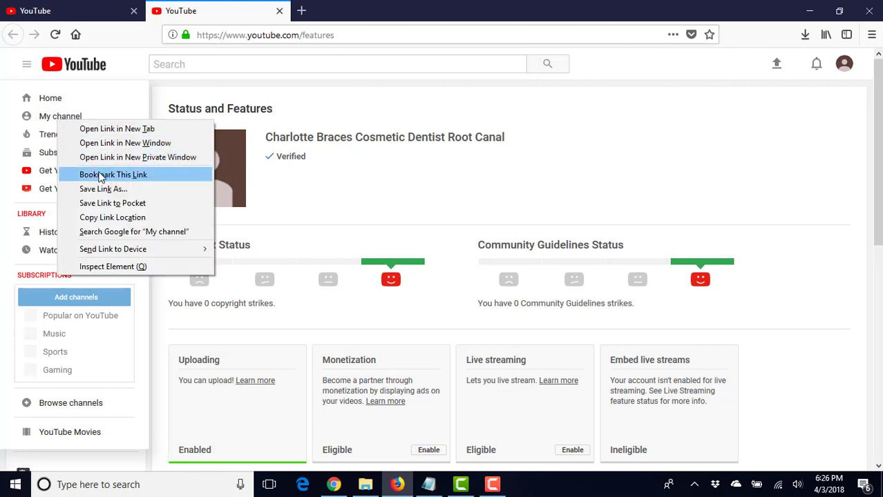
pyautogui.click(100, 129)
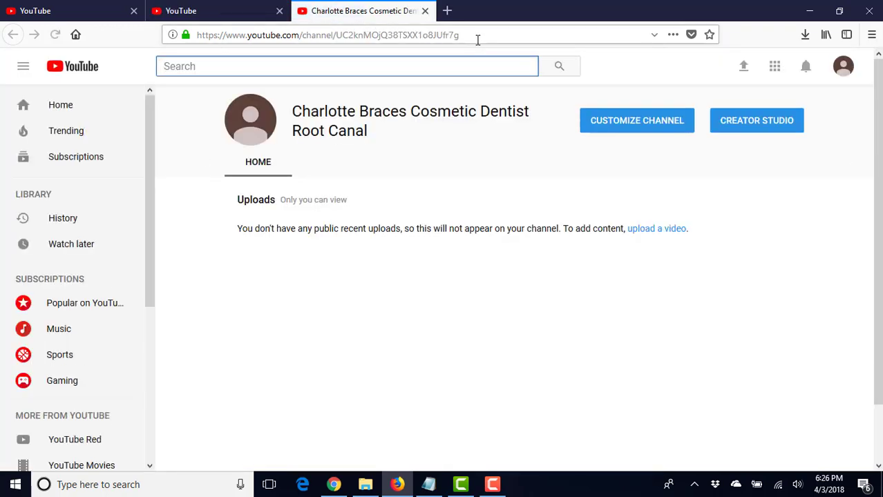
pyautogui.click(477, 38)
pyautogui.rightClick(438, 35)
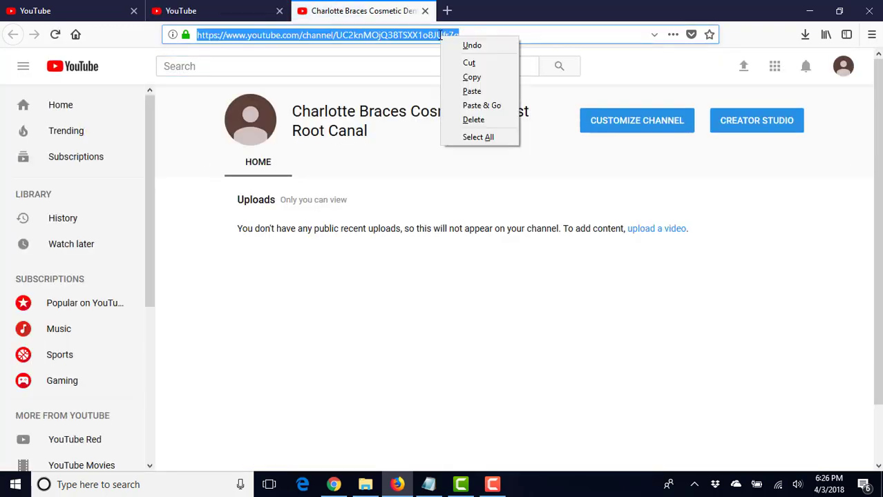
pyautogui.click(461, 76)
pyautogui.click(53, 8)
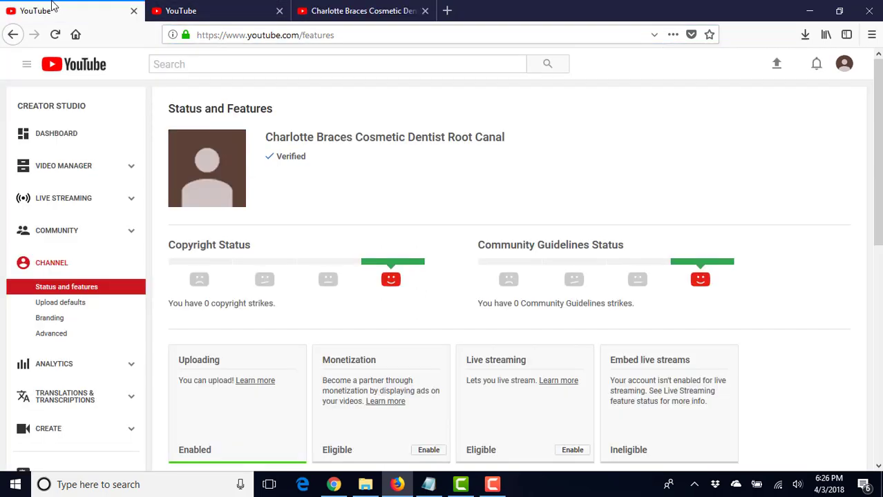
pyautogui.click(43, 335)
pyautogui.scroll(-5, 271, 292)
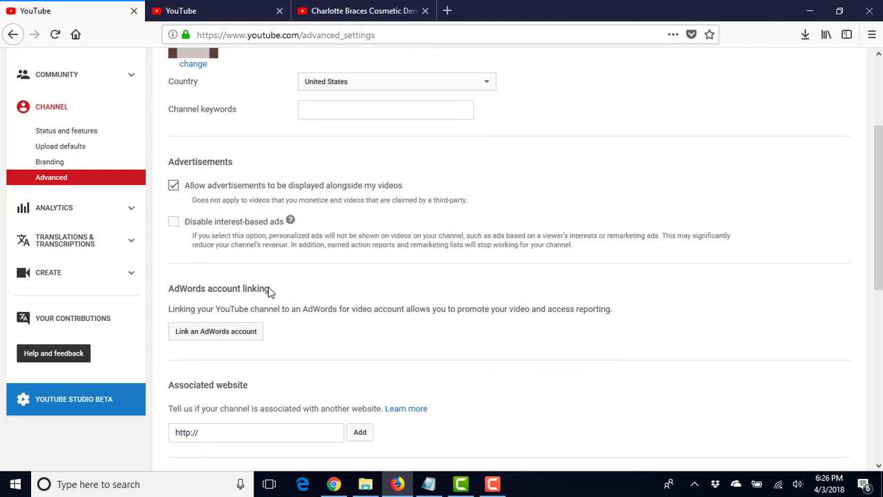
pyautogui.moveTo(215, 224); pyautogui.dragTo(164, 227)
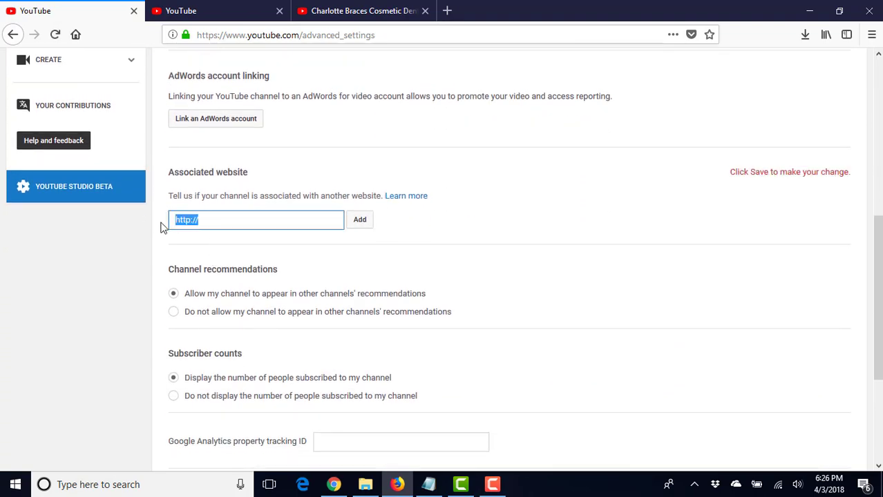
pyautogui.hotkey('ctrl', 'v')
pyautogui.click(360, 220)
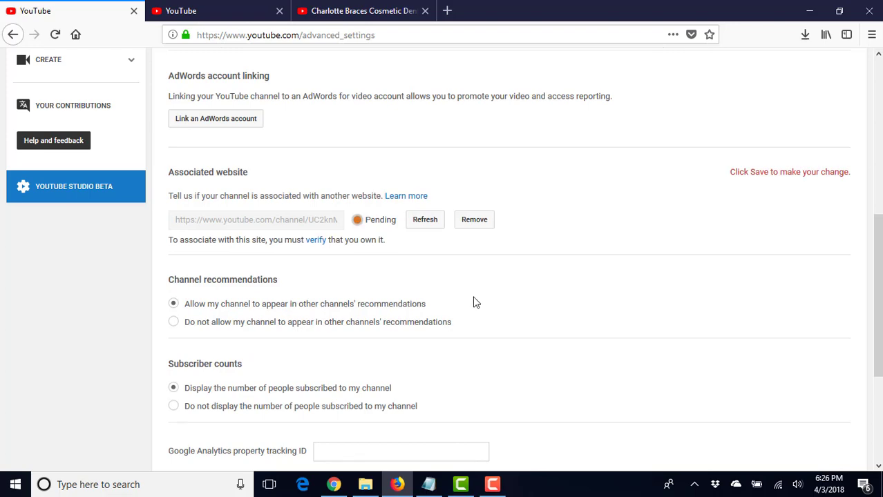
pyautogui.scroll(1, 469, 303)
pyautogui.scroll(4, 469, 302)
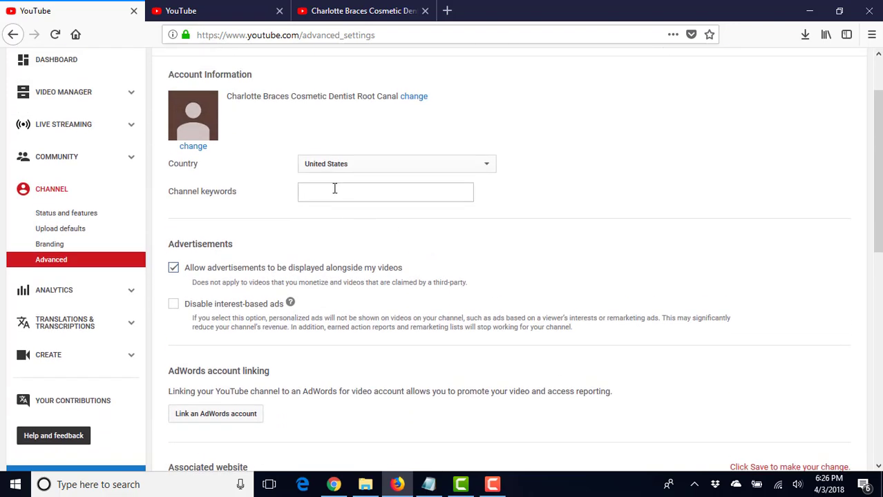
# Step: Enter channel keywords: charlotte, north carolina, nc, south carolina, sc, dentist, braces, cosmetic, surgeon, surgery, root canal, snoring
pyautogui.scroll(2, 426, 224)
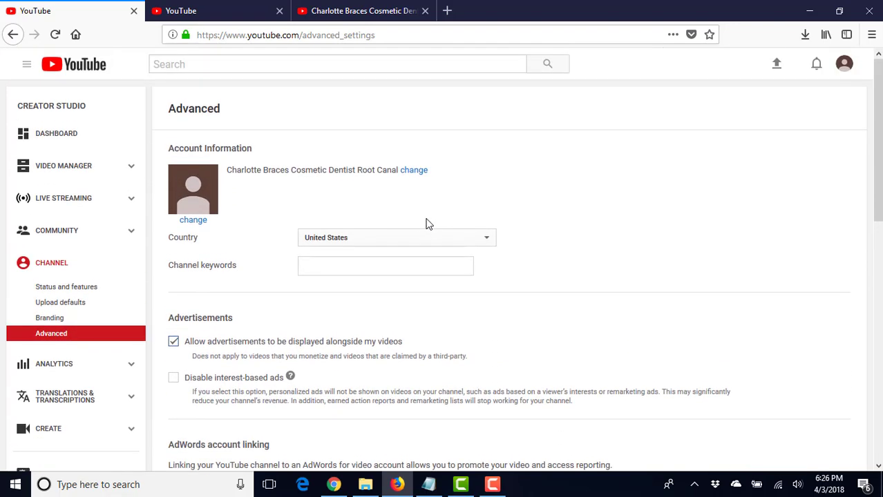
pyautogui.click(346, 264)
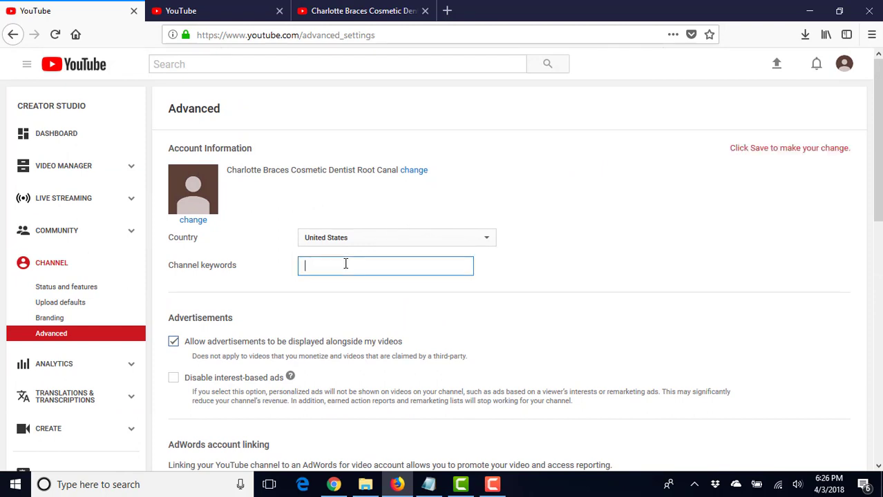
pyautogui.write('charlotte')
pyautogui.write(', do')
pyautogui.write('rth carolina, nc, sou')
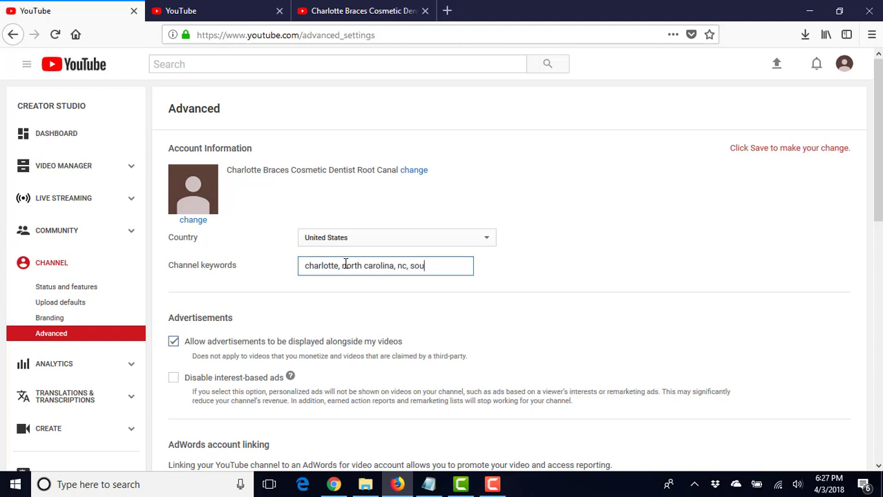
pyautogui.write('th cor')
pyautogui.write('sc')
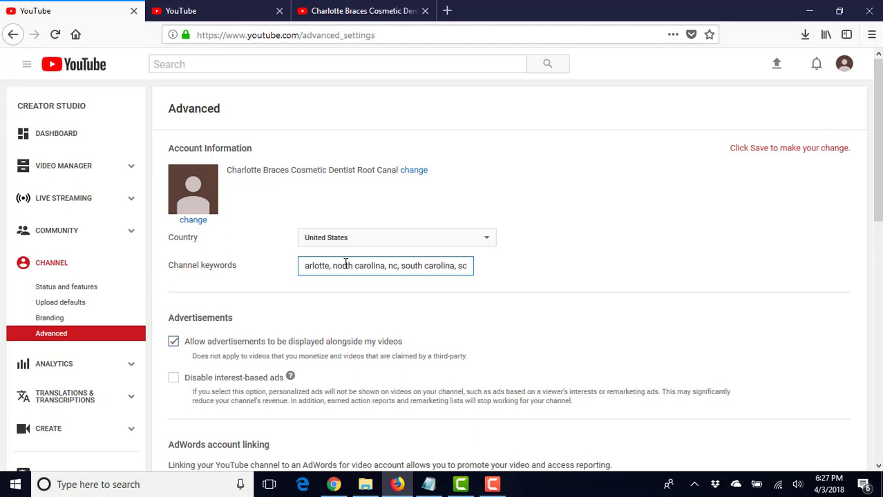
pyautogui.press('BackSpace')
pyautogui.write(', den')
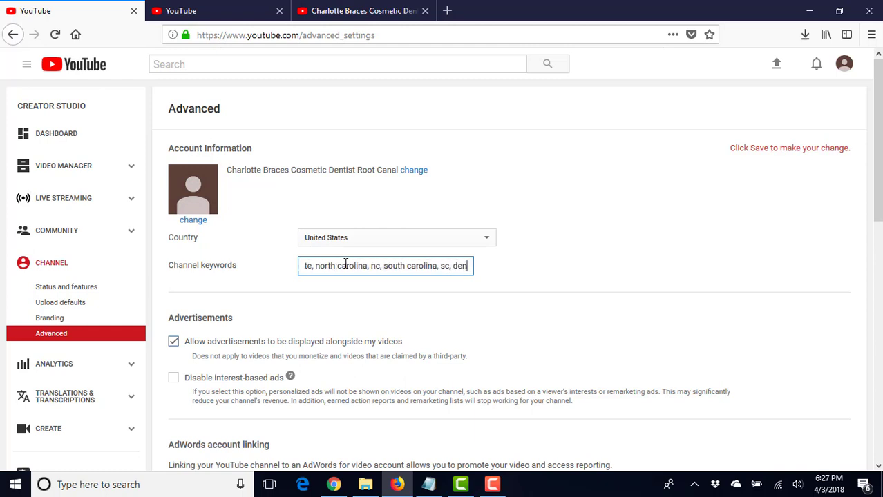
pyautogui.write('tist, braces, ')
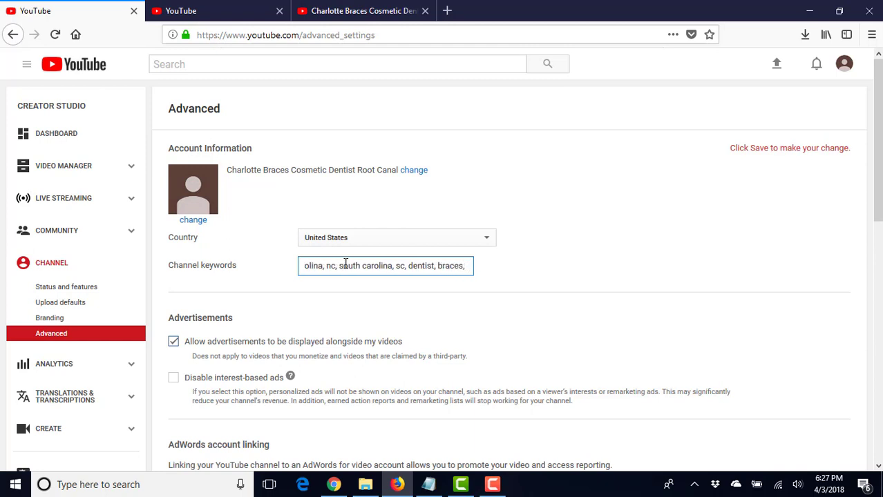
pyautogui.write('cost')
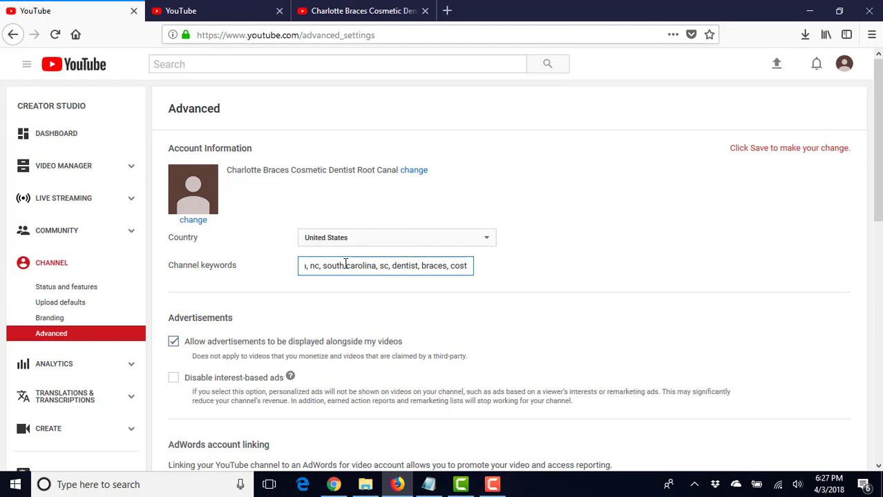
pyautogui.press('BackSpace')
pyautogui.write('metic')
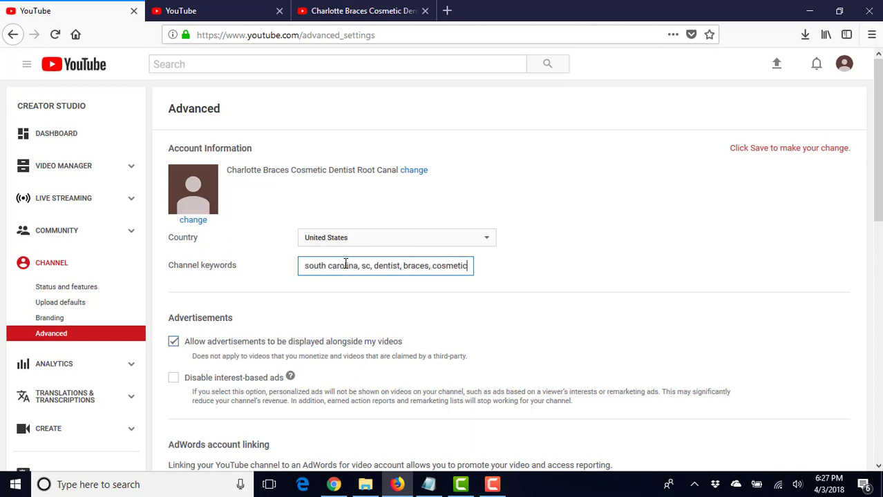
pyautogui.write(', ')
pyautogui.write('s')
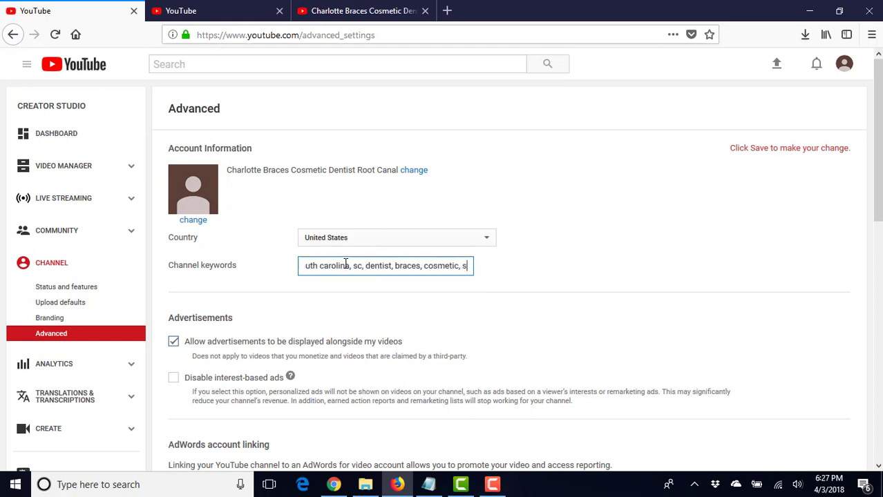
pyautogui.write('urgeo')
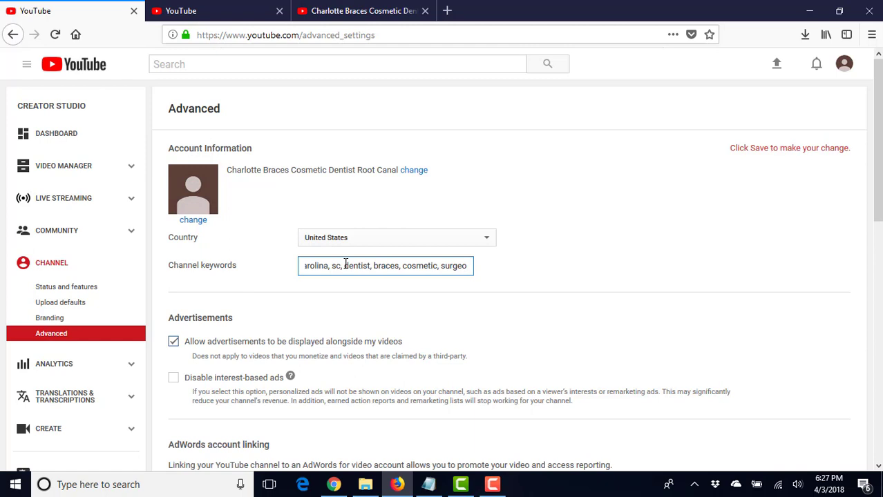
pyautogui.write('n, surgery, ')
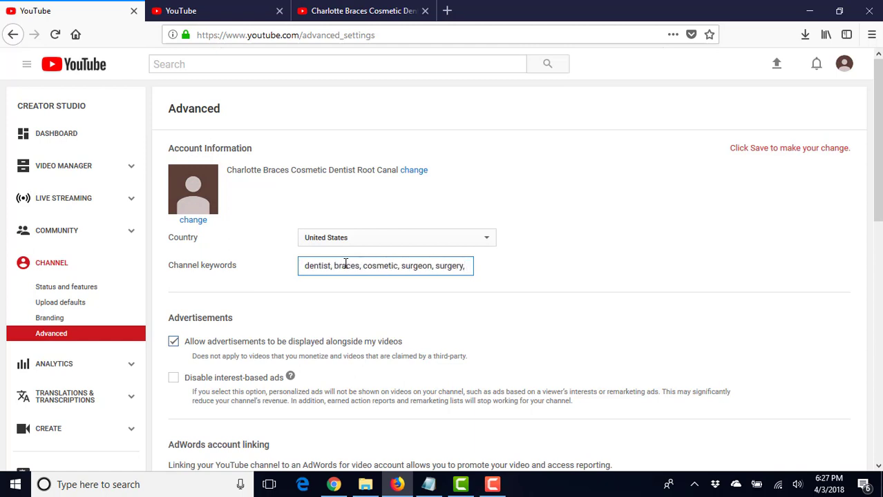
pyautogui.write(' r')
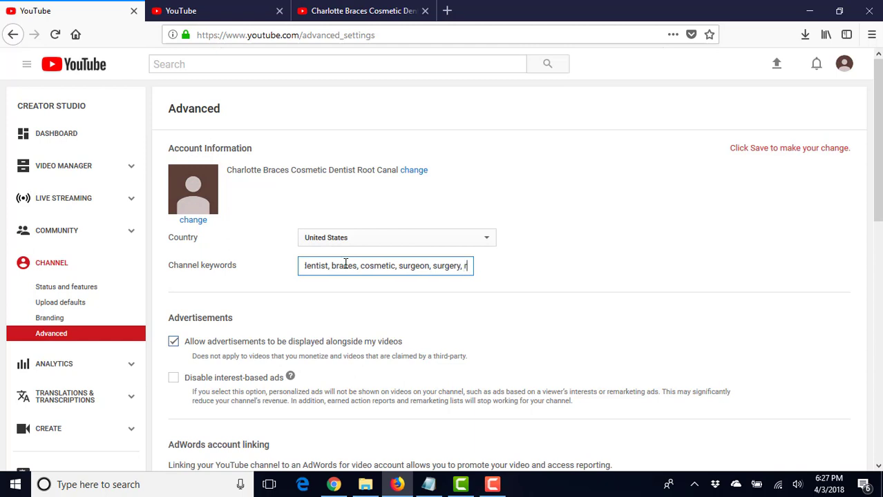
pyautogui.write('oot canal, ')
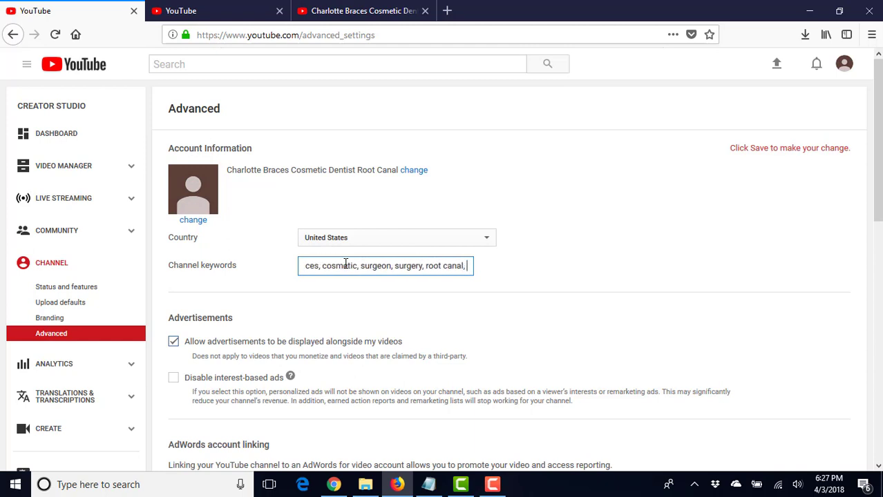
pyautogui.write('s')
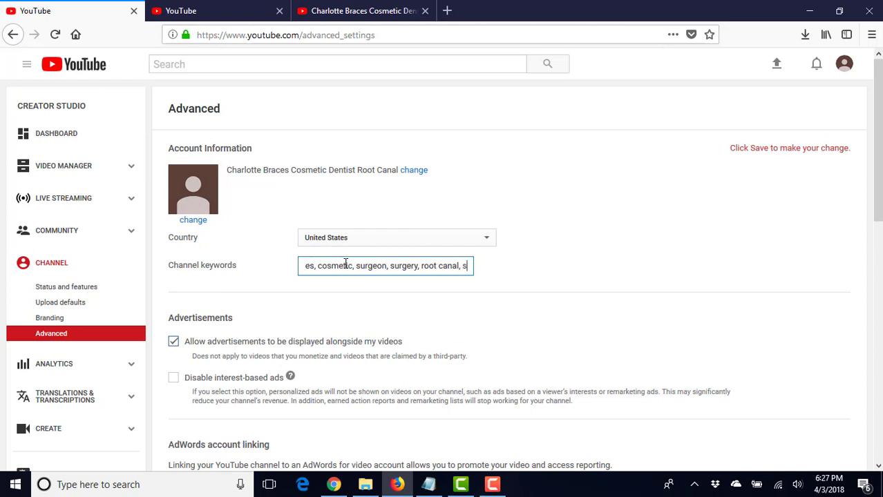
pyautogui.write('noring')
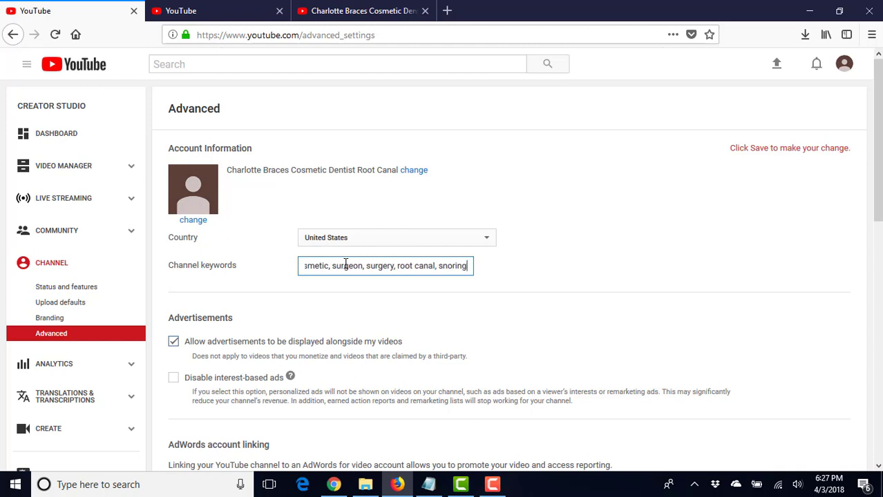
pyautogui.write(',')
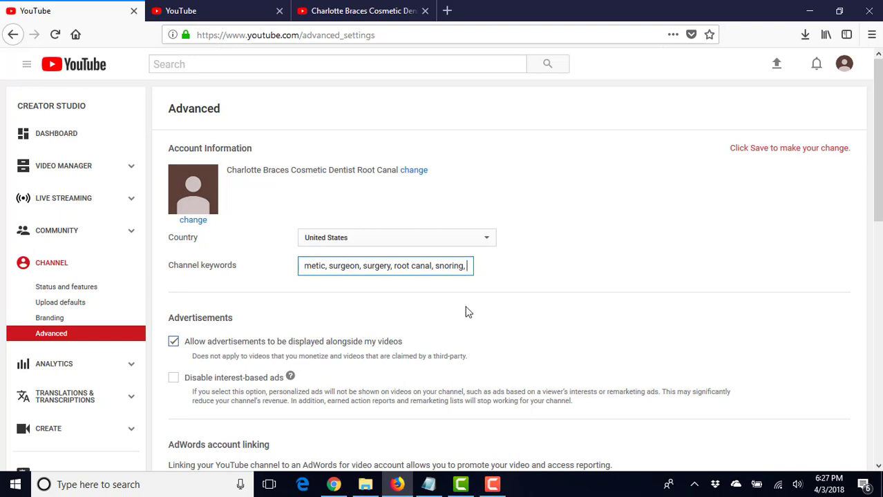
pyautogui.scroll(-4, 559, 317)
# Step: Save the Advanced settings with the new keywords and associated website
pyautogui.scroll(-3, 561, 319)
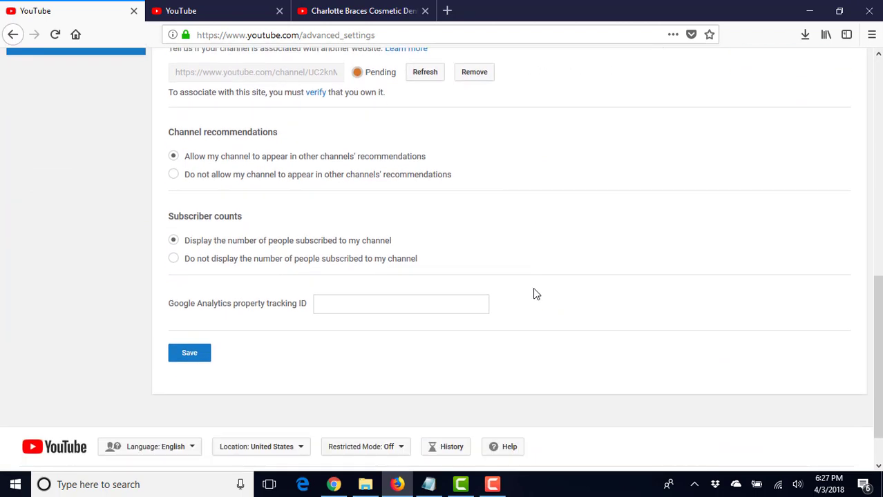
pyautogui.click(200, 356)
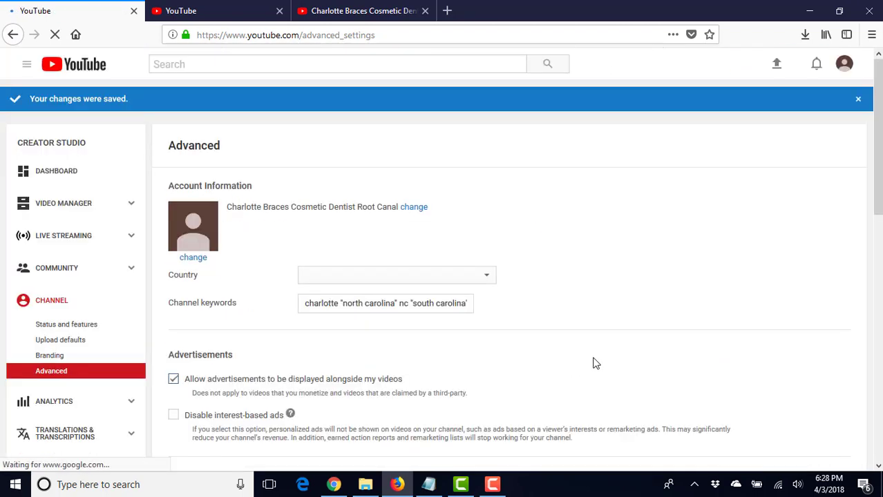